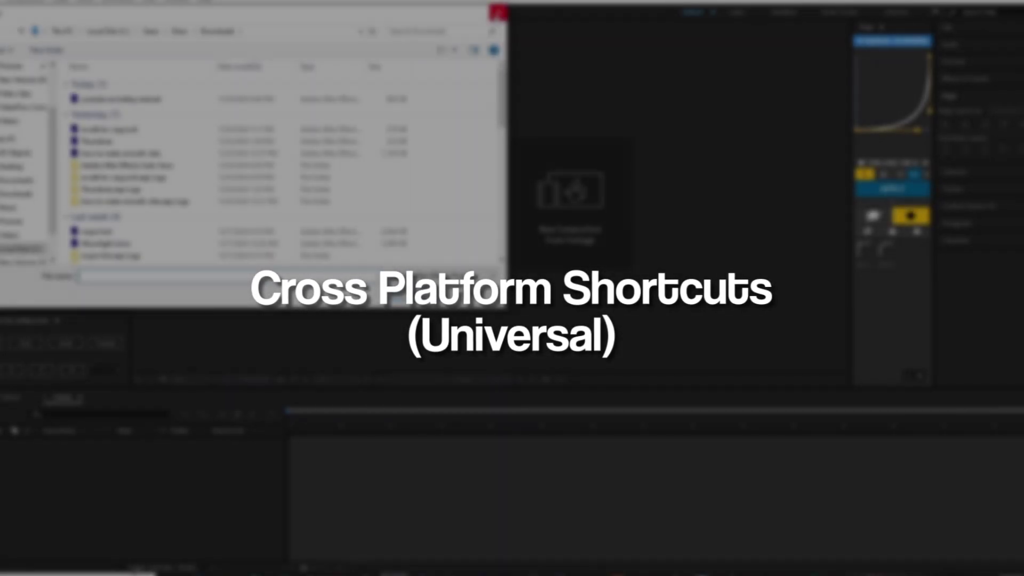
# Save the current project and quit the program, discarding the changes to Untitled Project.aep.
pyautogui.hotkey('ctrl', 'o')
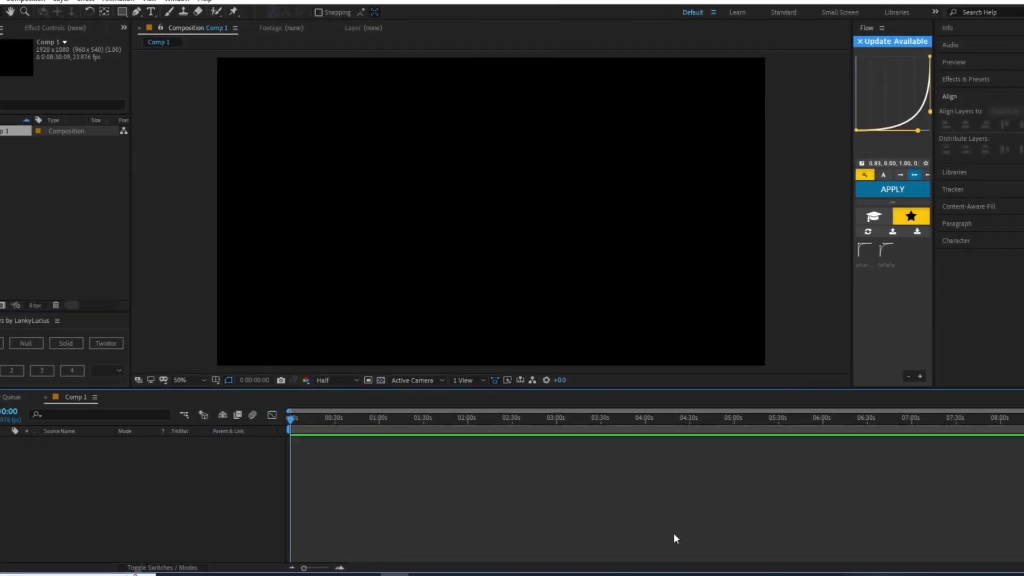
pyautogui.hotkey('ctrl', 's')
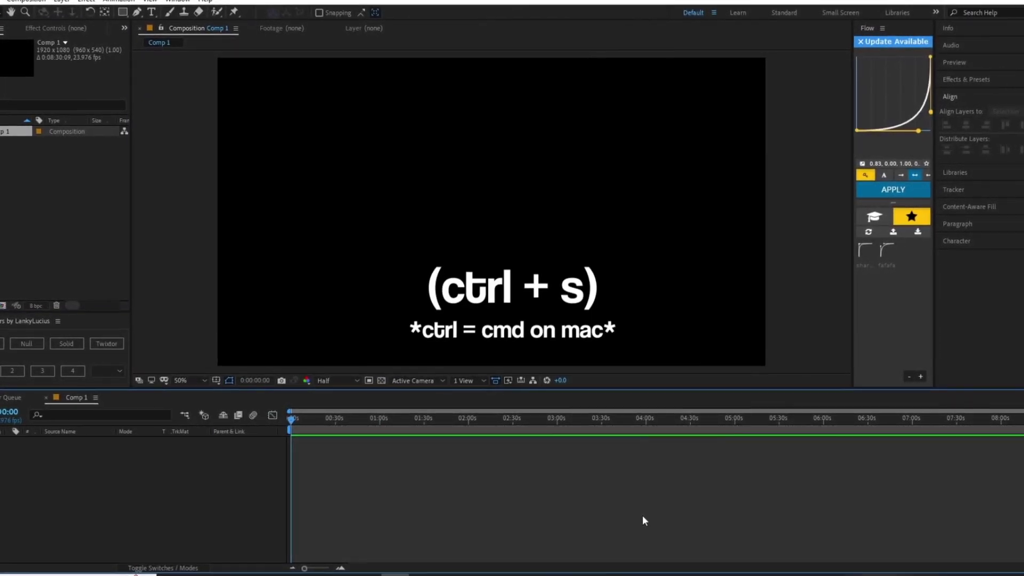
pyautogui.hotkey('ctrl', 'q')
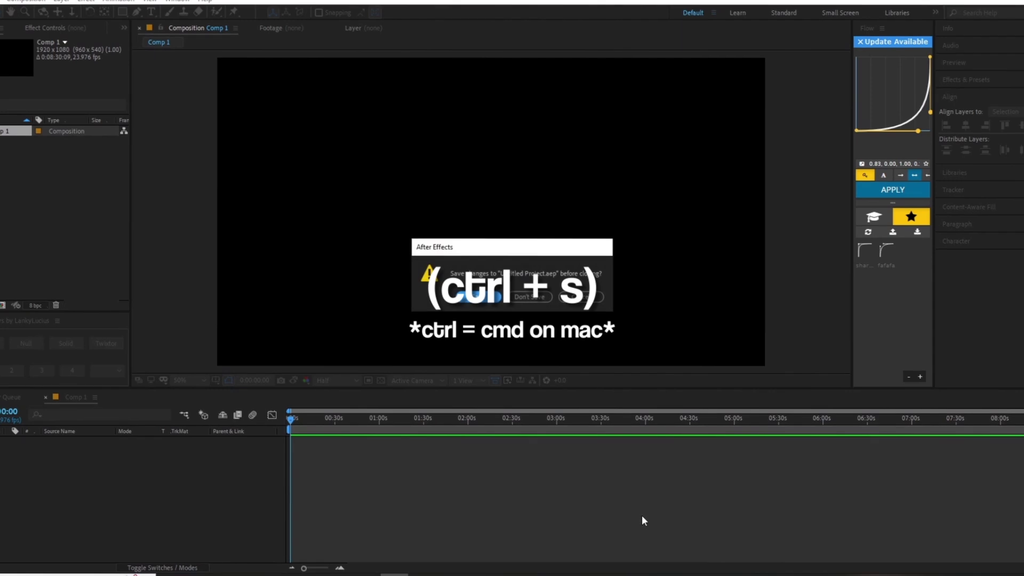
pyautogui.click(524, 296)
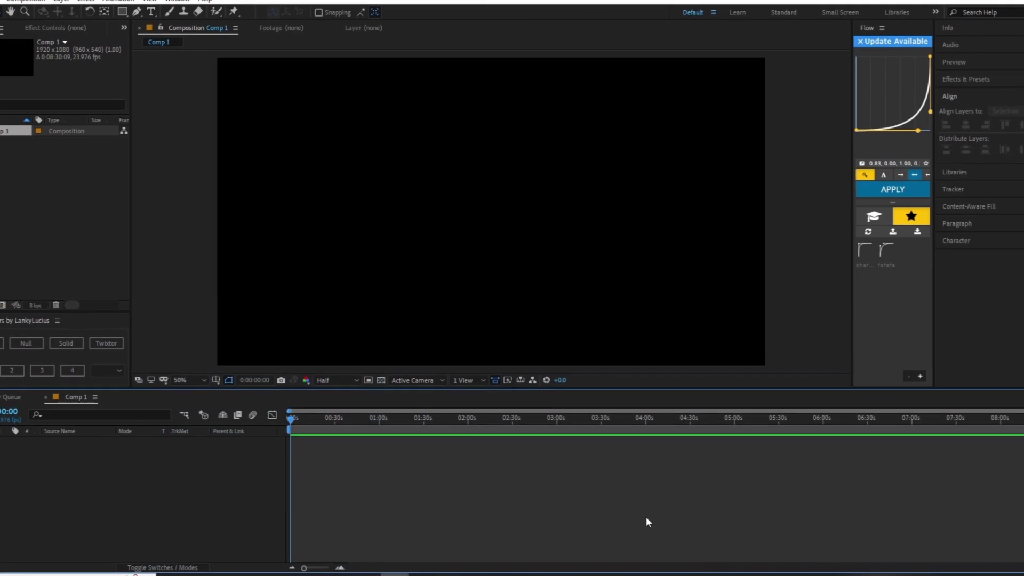
pyautogui.hotkey('ctrl', 'q')
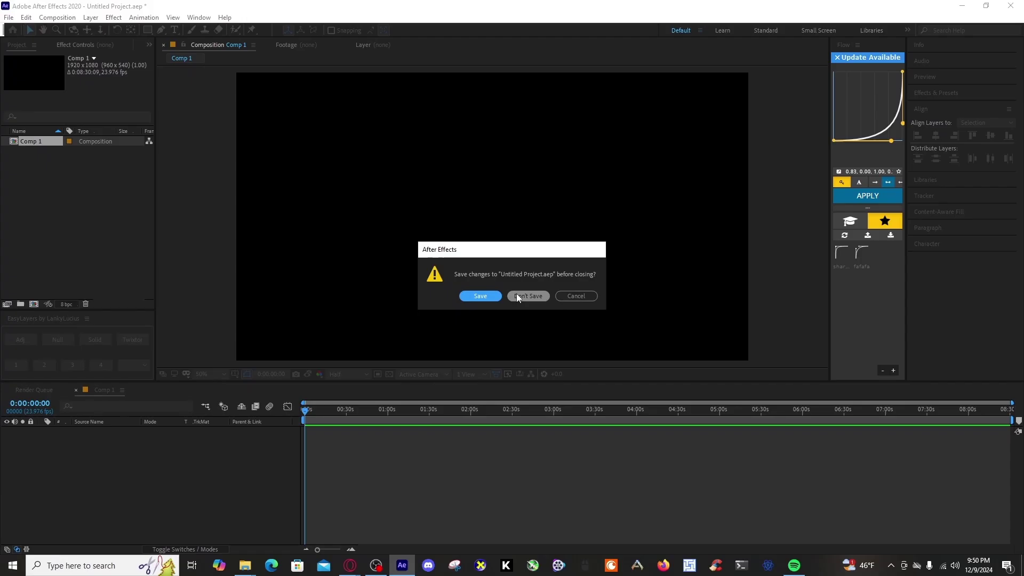
pyautogui.click(526, 297)
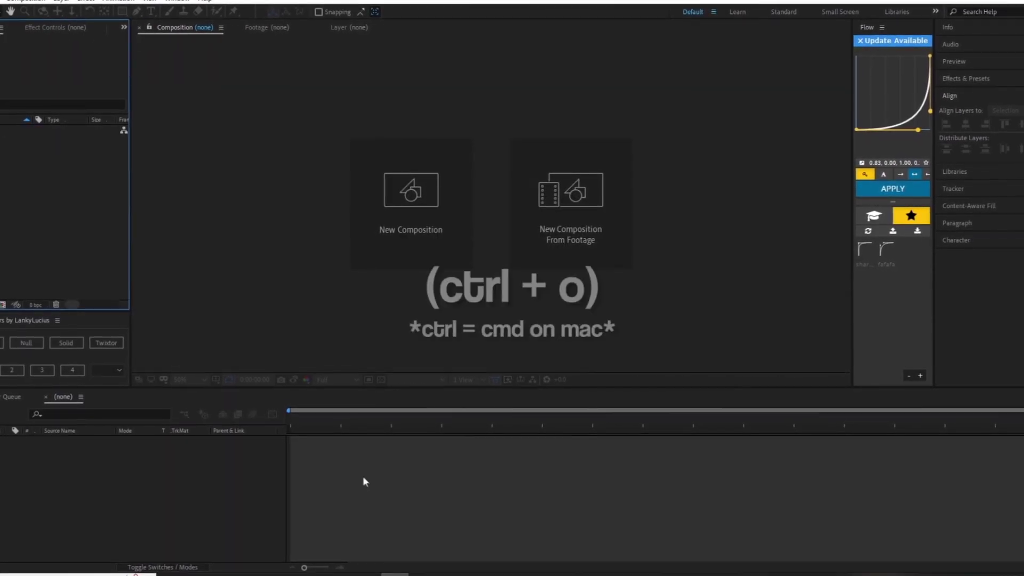
# Import the MP3 file UWMCbHabFGlt.128 from the Downloads folder as footage.
pyautogui.hotkey('ctrl', 'o')
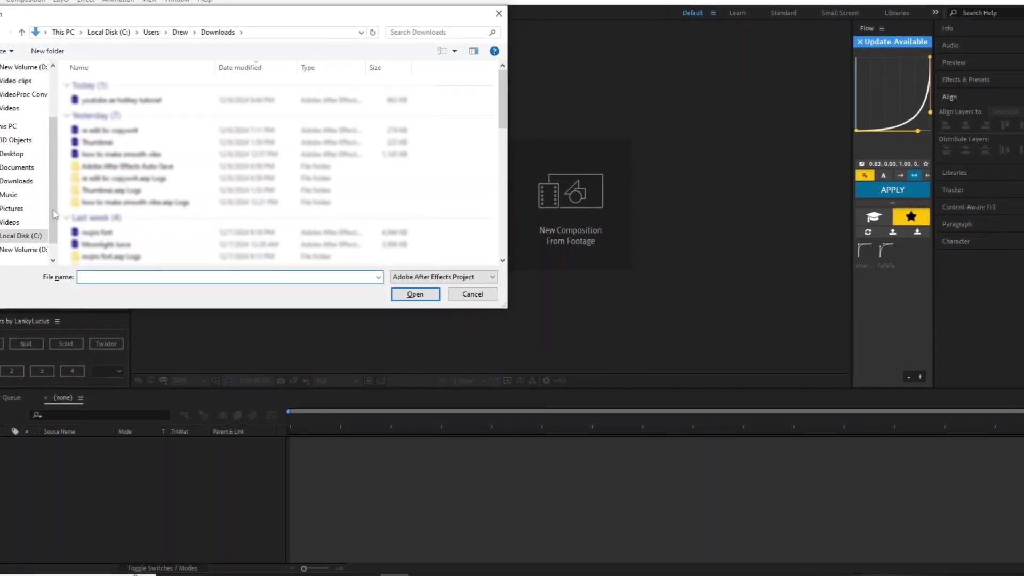
pyautogui.press('Escape')
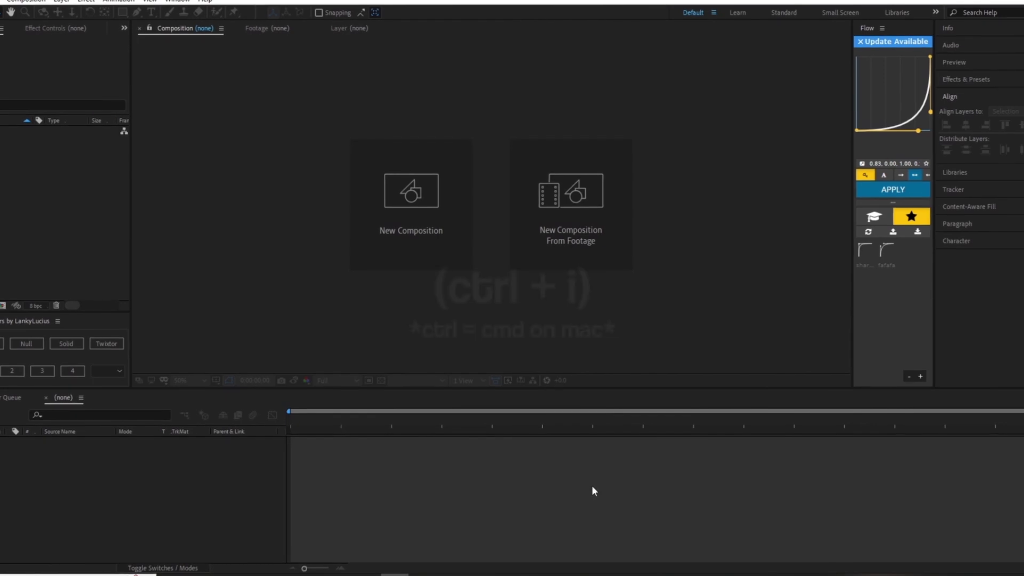
pyautogui.hotkey('ctrl', 'i')
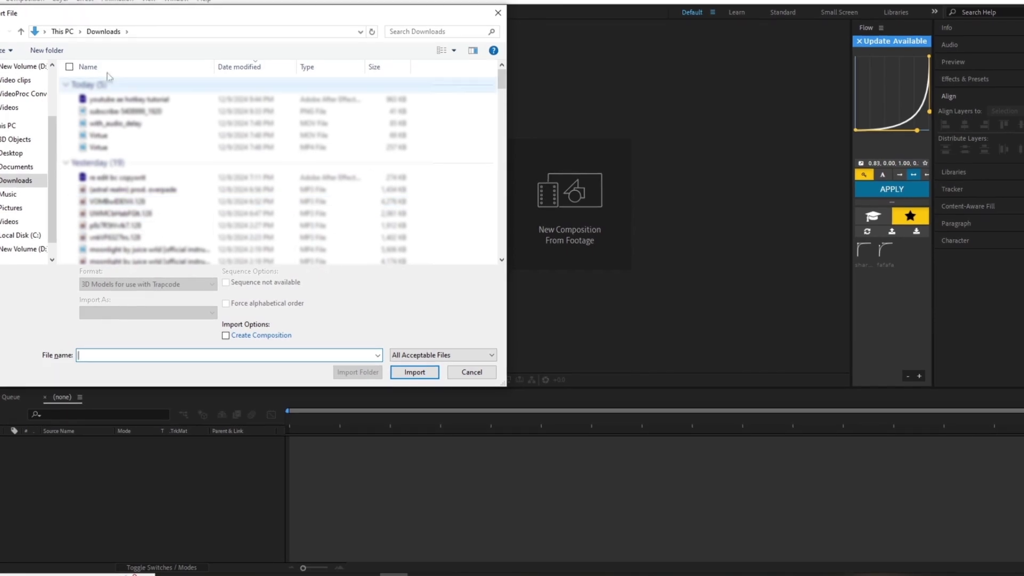
pyautogui.click(187, 216)
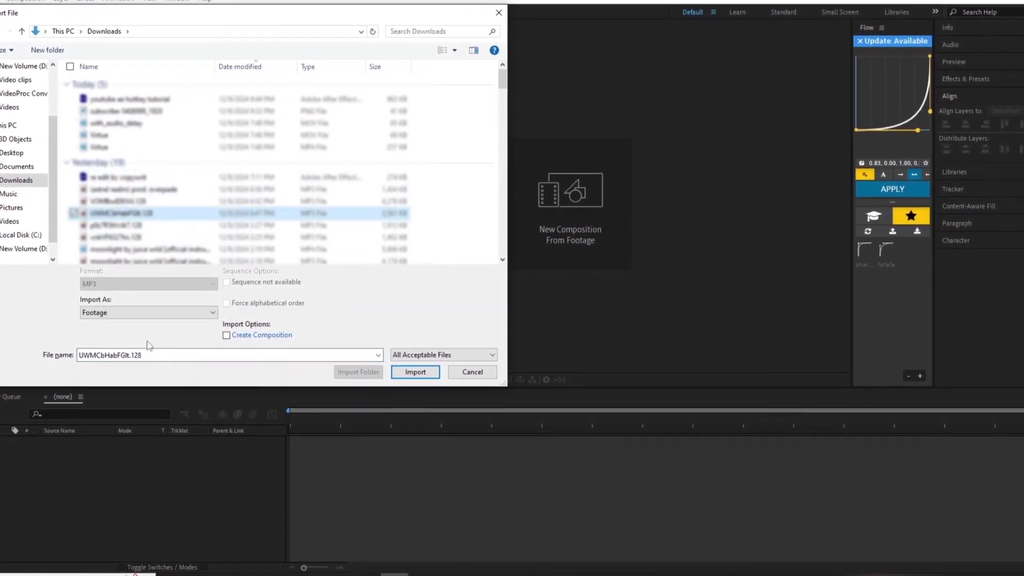
pyautogui.click(416, 373)
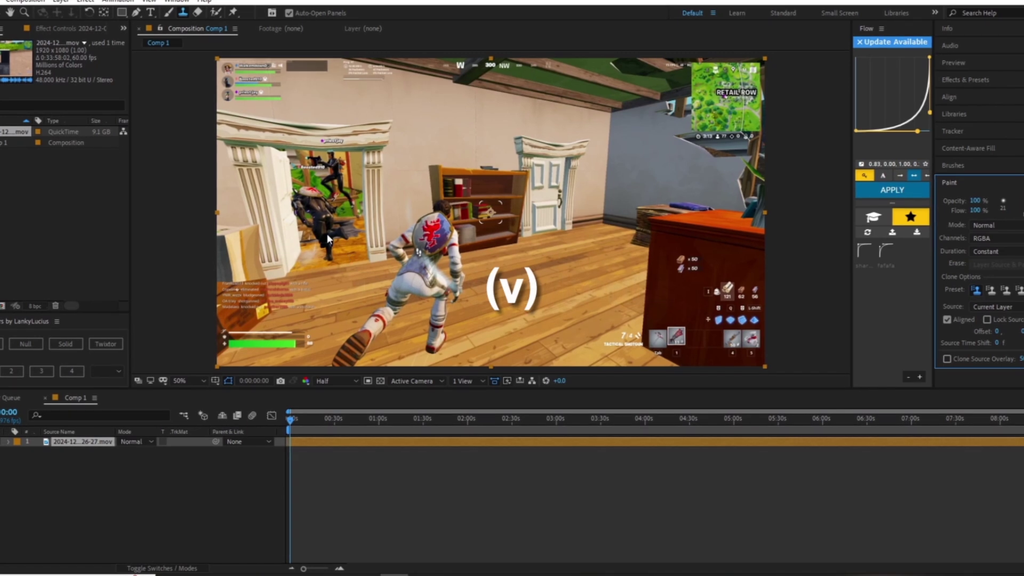
# Activate the Pen tool and the shape tool in turn, and return to the Selection tool.
pyautogui.click(137, 12)
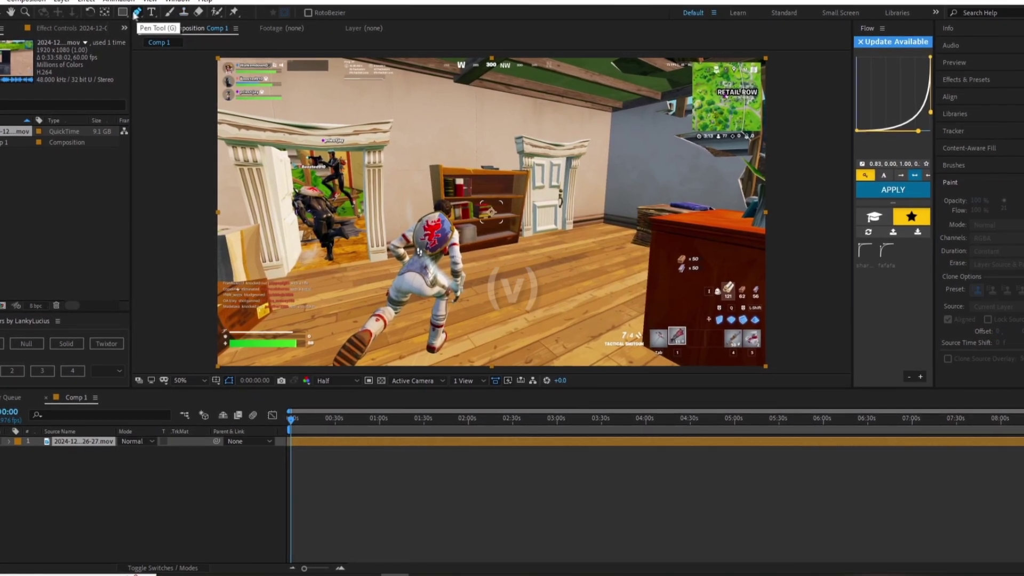
pyautogui.click(121, 12)
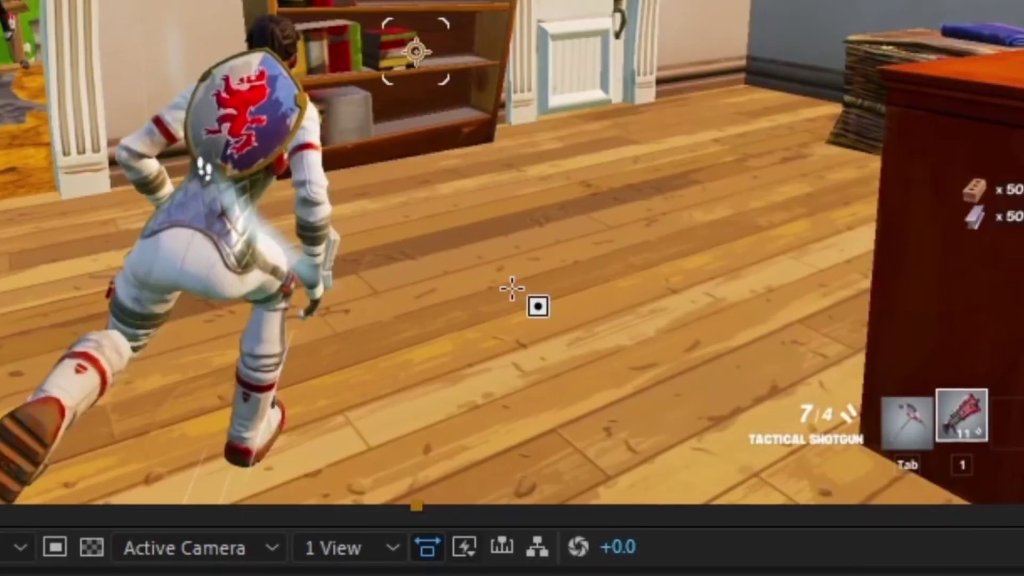
pyautogui.press('v')
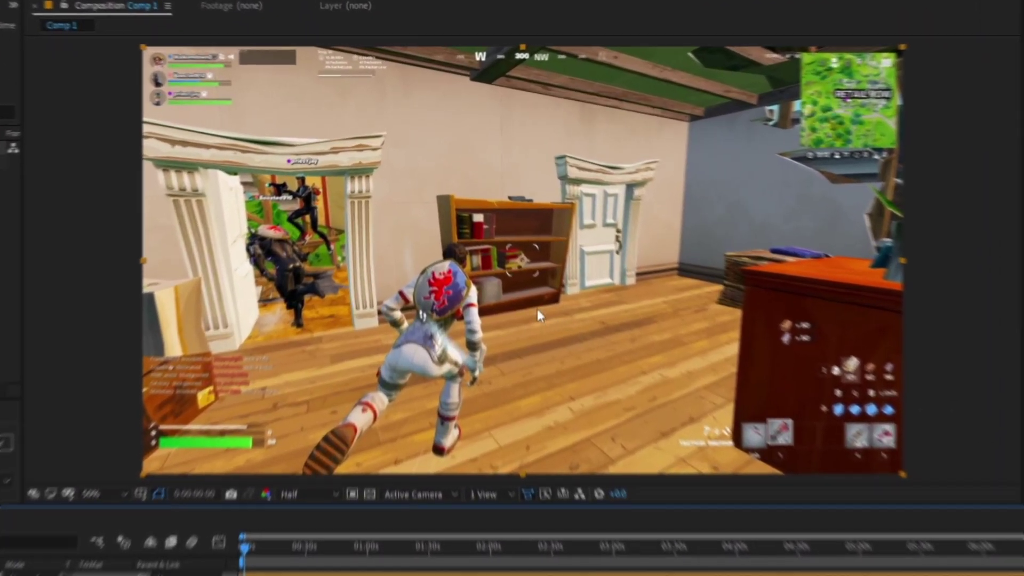
# Pan the composition view slightly with the Hand tool and rotate the gameplay clip with the Rotation tool.
pyautogui.press('h')
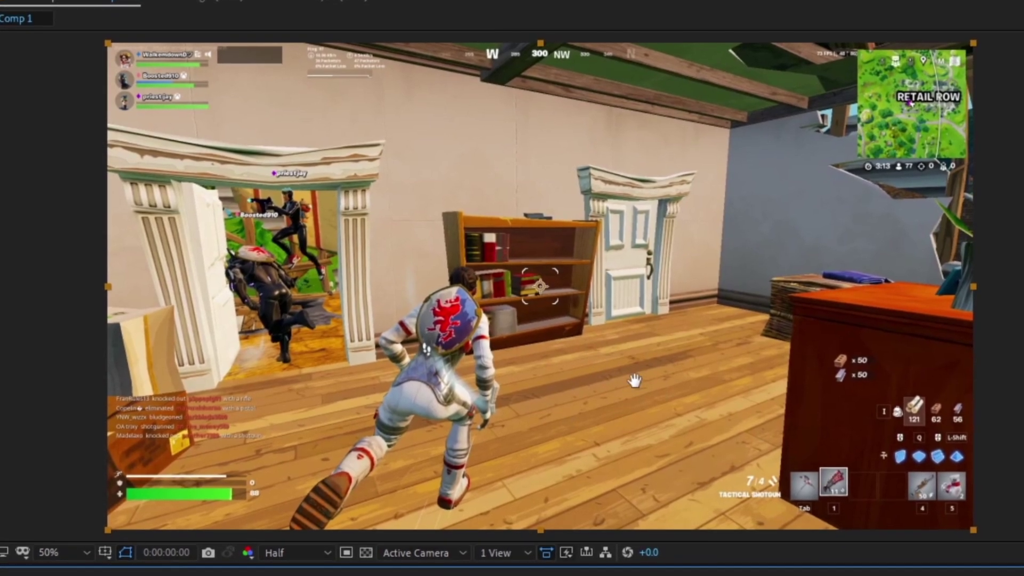
pyautogui.moveTo(633, 379)
pyautogui.mouseDown()
pyautogui.moveTo(502, 399)
pyautogui.moveTo(631, 418)
pyautogui.moveTo(619, 381)
pyautogui.mouseUp()
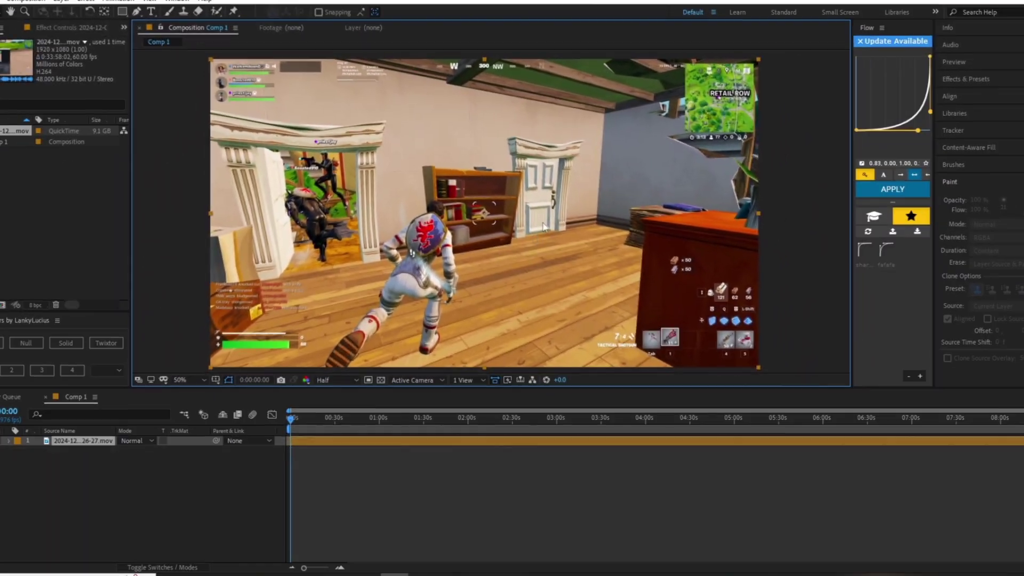
pyautogui.press('w')
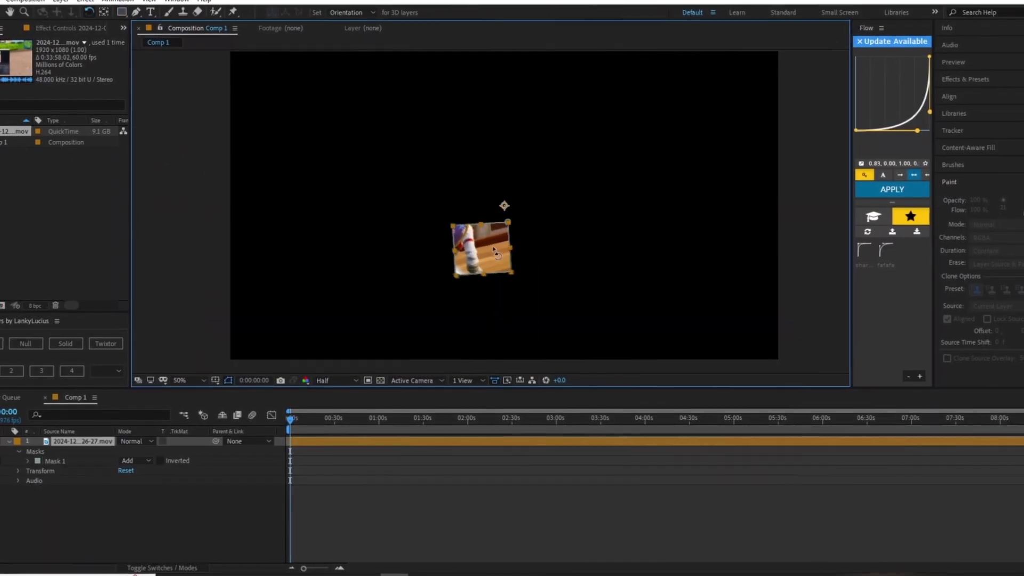
pyautogui.moveTo(497, 254); pyautogui.dragTo(501, 208)
# Move the clip's anchor point up toward the doorway with the Pan Behind tool, and reposition the clip with the Selection tool.
pyautogui.press('y')
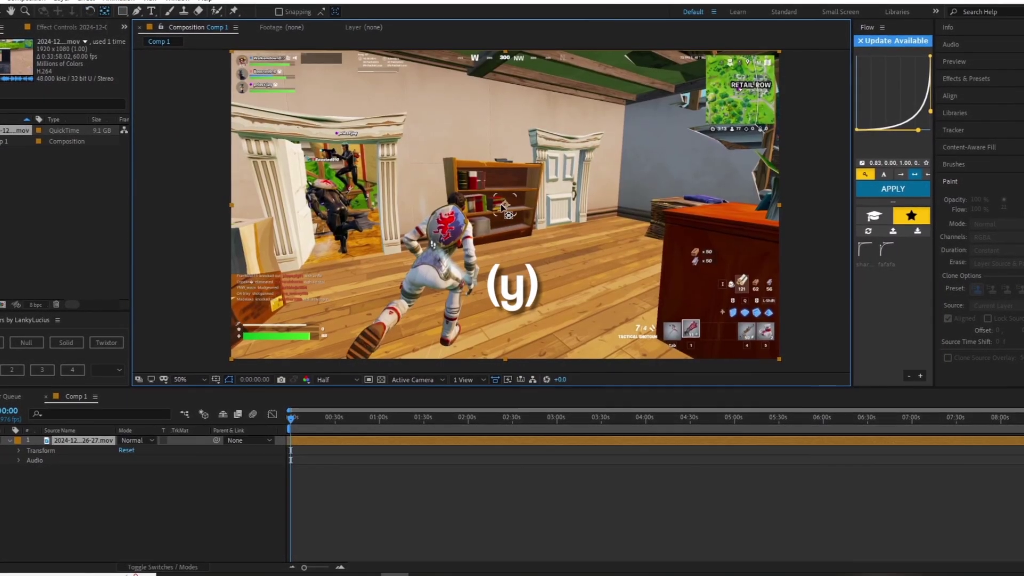
pyautogui.moveTo(501, 208); pyautogui.dragTo(407, 170)
pyautogui.press('v')
pyautogui.moveTo(427, 178); pyautogui.dragTo(373, 157)
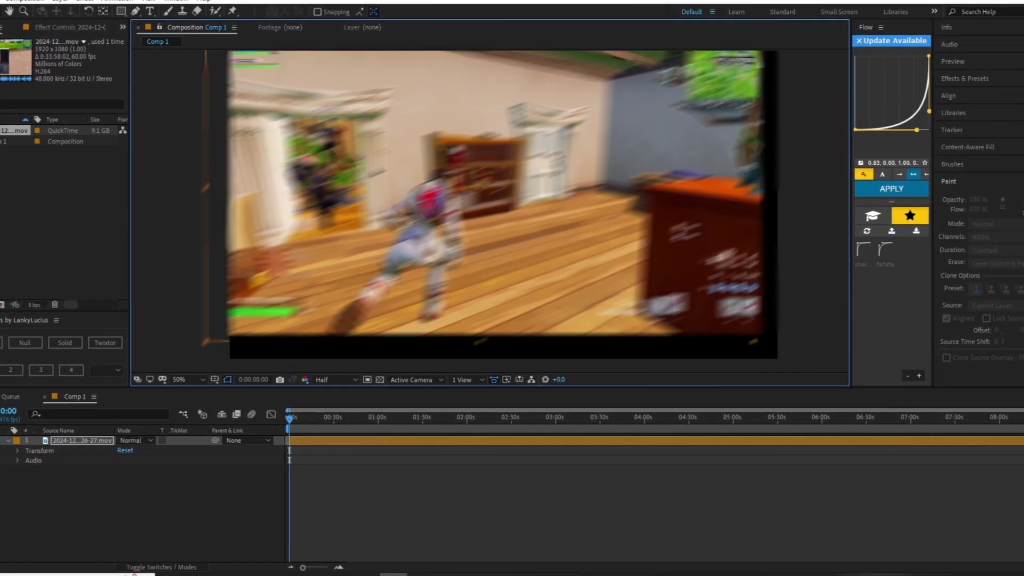
# Draw an elliptical mask on the gameplay clip with the Ellipse tool.
pyautogui.press('q')
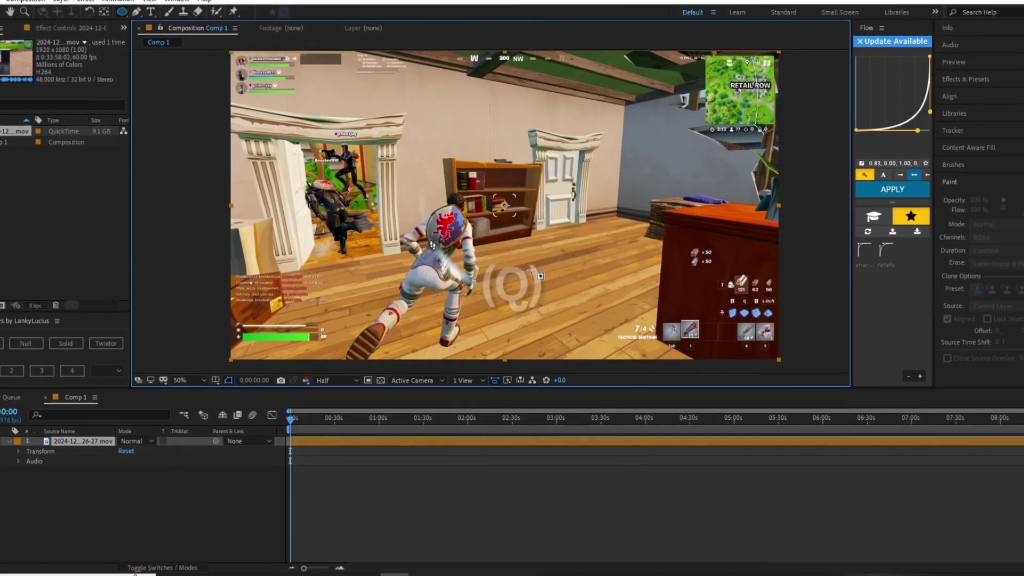
pyautogui.moveTo(540, 276); pyautogui.dragTo(533, 269)
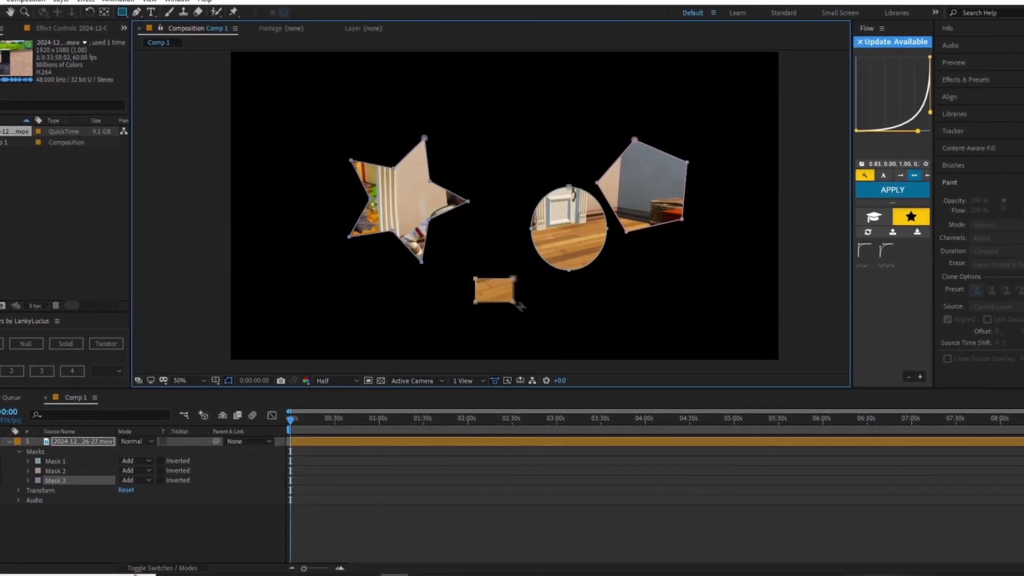
# Draw a freeform mask around the bookshelf and door area of the clip with the Pen tool.
pyautogui.press('g')
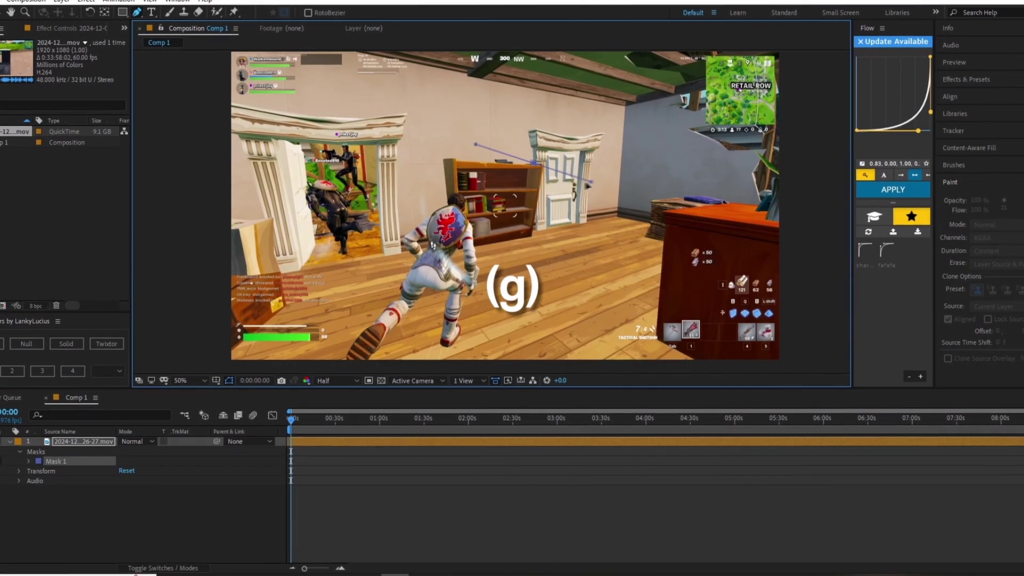
pyautogui.click(458, 123)
pyautogui.click(608, 202)
pyautogui.moveTo(451, 151); pyautogui.dragTo(441, 174)
pyautogui.moveTo(566, 182); pyautogui.dragTo(585, 202)
pyautogui.click(496, 239)
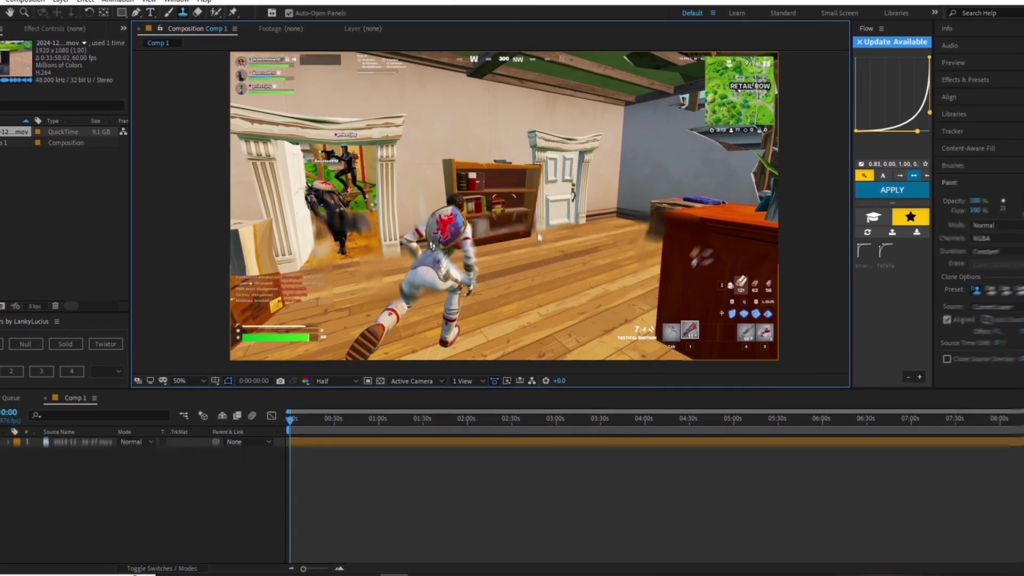
# Erase freehand strokes across the gameplay layer with the Eraser tool, undoing the first scribble.
pyautogui.hotkey('ctrl', 'b')
pyautogui.hotkey('ctrl', 'b')
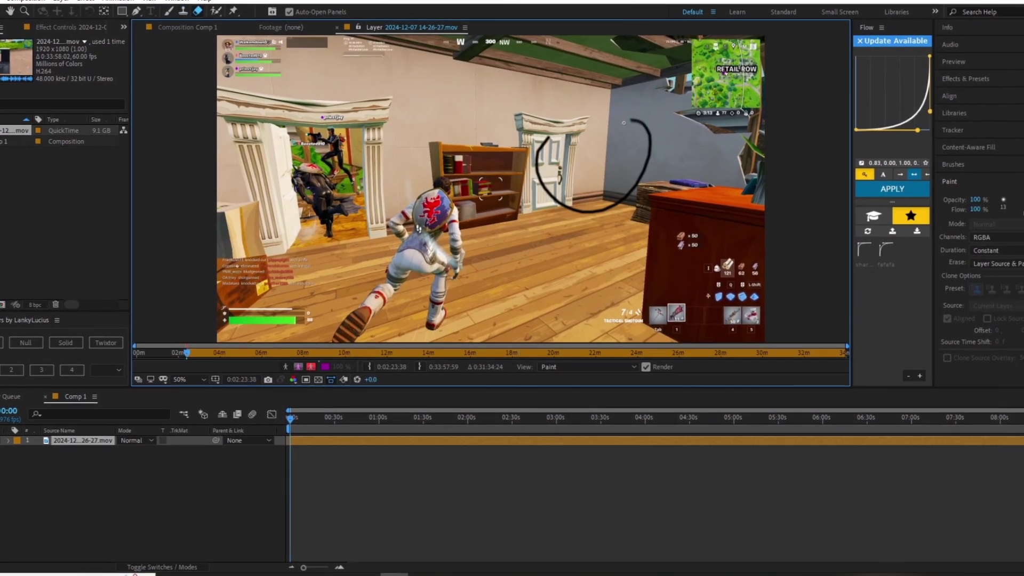
pyautogui.moveTo(624, 123)
pyautogui.mouseDown()
pyautogui.moveTo(814, 267)
pyautogui.moveTo(437, 160)
pyautogui.moveTo(640, 251)
pyautogui.moveTo(370, 198)
pyautogui.mouseUp()
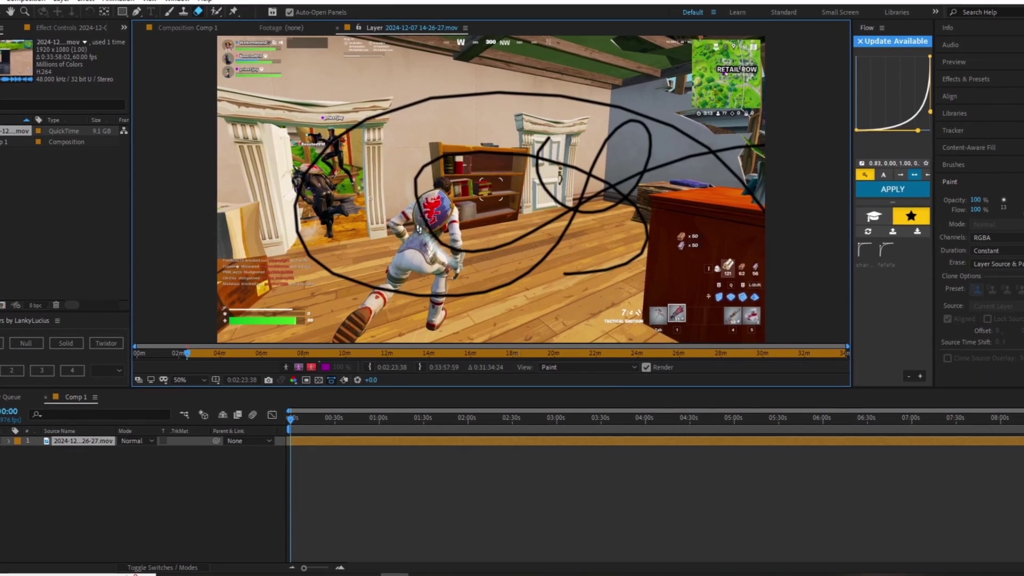
pyautogui.hotkey('ctrl', 'z')
pyautogui.moveTo(463, 111); pyautogui.dragTo(413, 163)
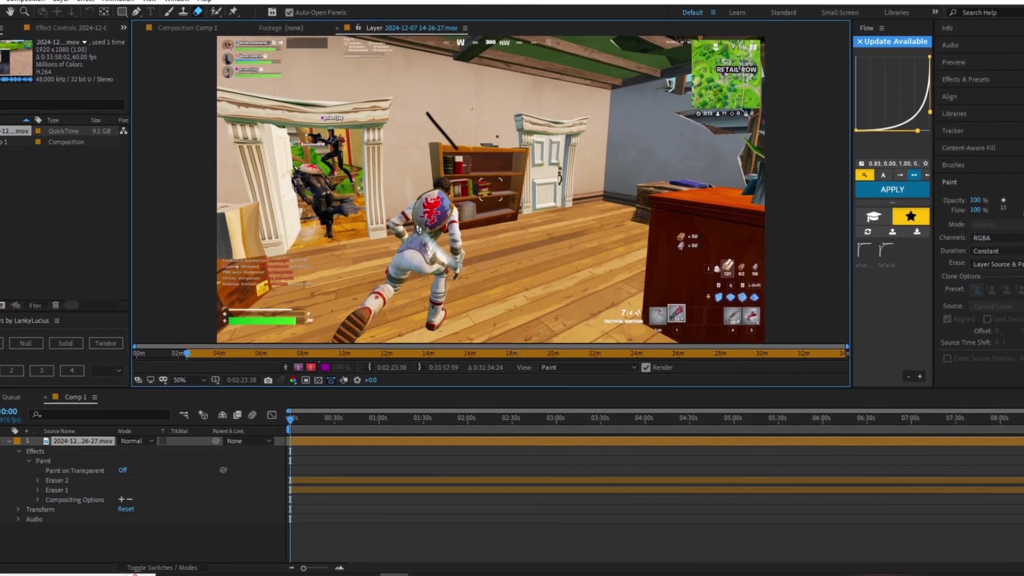
pyautogui.moveTo(471, 108)
pyautogui.mouseDown()
pyautogui.moveTo(525, 144)
pyautogui.moveTo(662, 176)
pyautogui.mouseUp()
# Mark the running character as foreground with Roto Brush strokes along its body, arms and legs.
pyautogui.hotkey('alt', 'w')
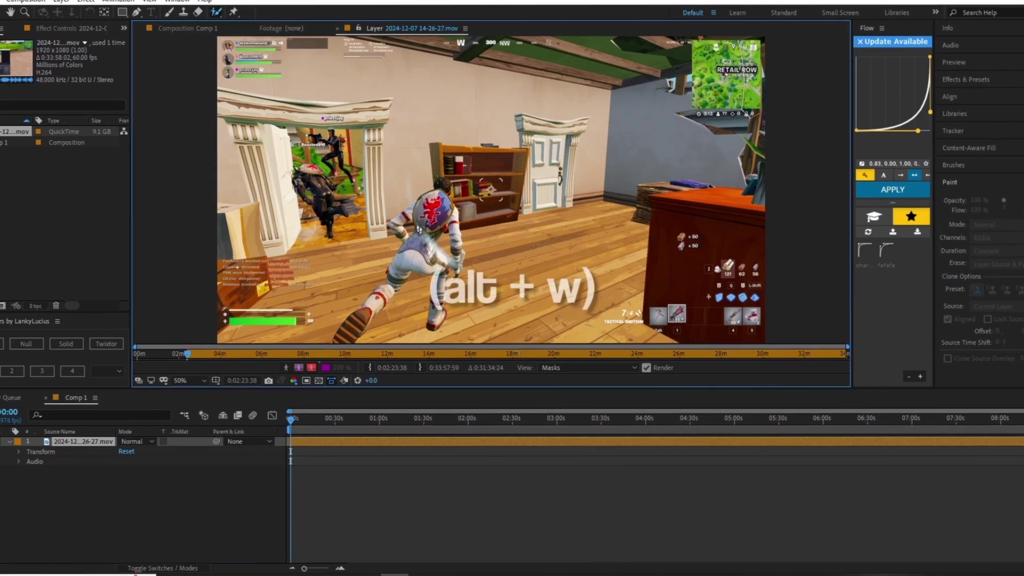
pyautogui.moveTo(441, 179); pyautogui.dragTo(438, 315)
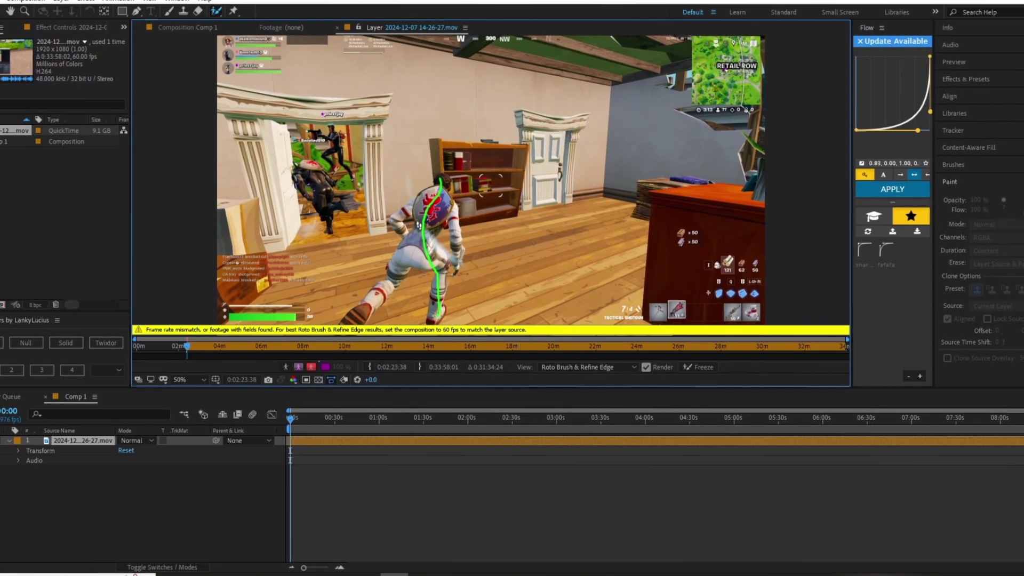
pyautogui.moveTo(387, 284)
pyautogui.mouseDown()
pyautogui.moveTo(436, 247)
pyautogui.moveTo(429, 204)
pyautogui.moveTo(396, 216)
pyautogui.moveTo(400, 235)
pyautogui.moveTo(446, 197)
pyautogui.mouseUp()
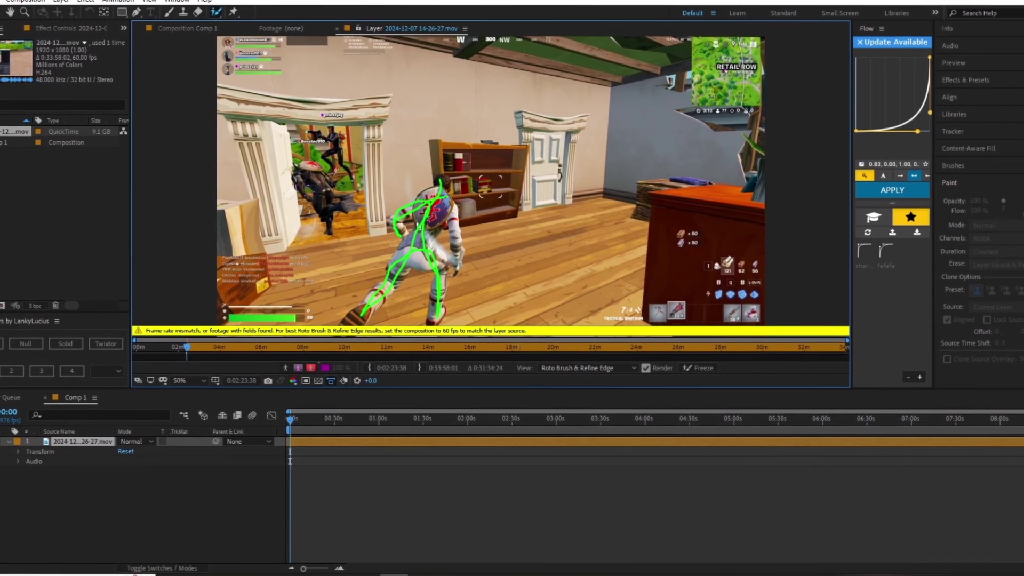
pyautogui.moveTo(460, 239); pyautogui.dragTo(427, 228)
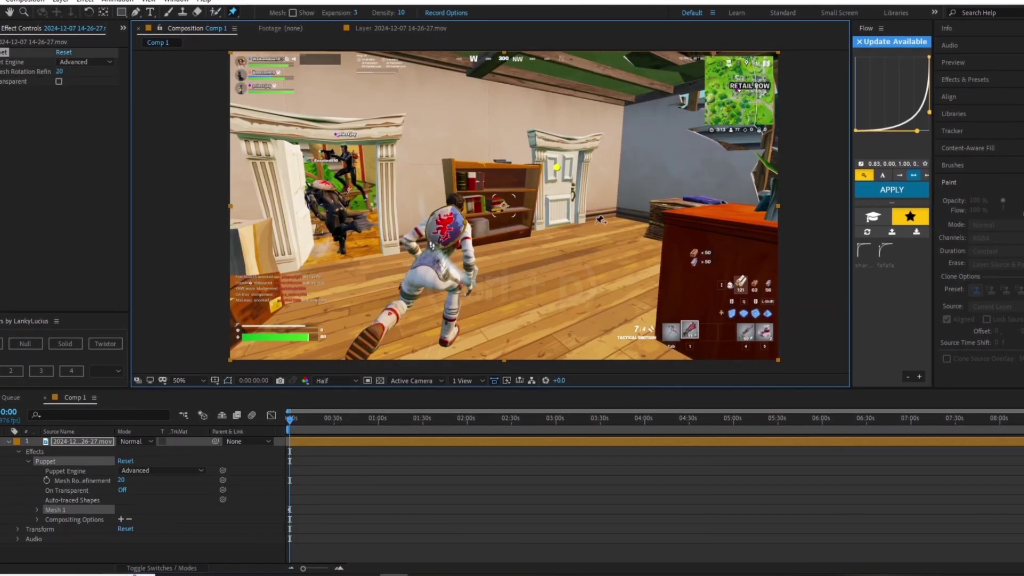
# Add puppet pins on the floor beside the door and on the bookshelf, and warp the clip by moving the door's pin.
pyautogui.click(598, 230)
pyautogui.click(490, 197)
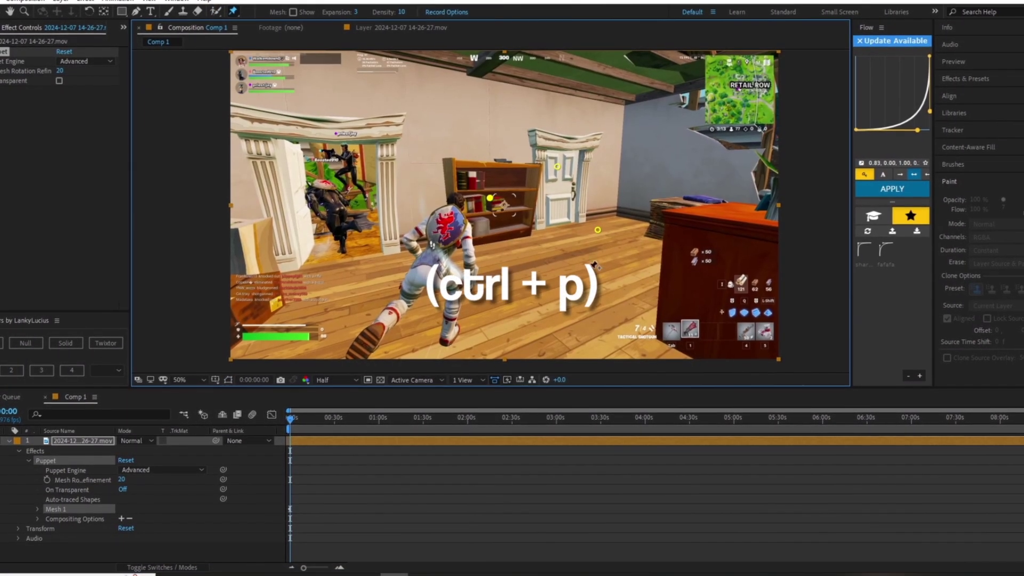
pyautogui.moveTo(557, 167); pyautogui.dragTo(614, 224)
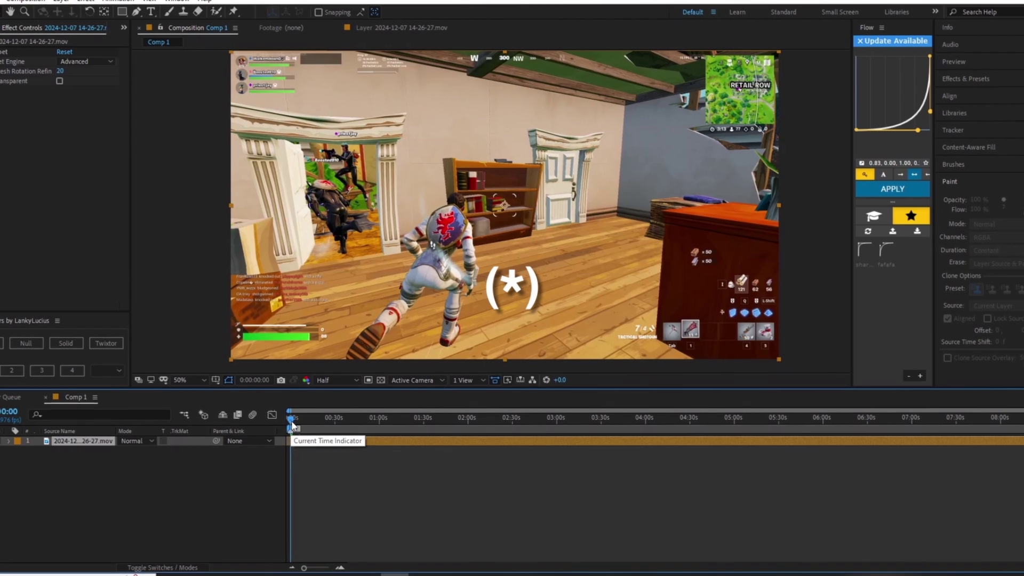
# Place numbered composition marker 7 at 0:00:06:21, add marker 6, and move the current time further along the timeline.
pyautogui.click(299, 424)
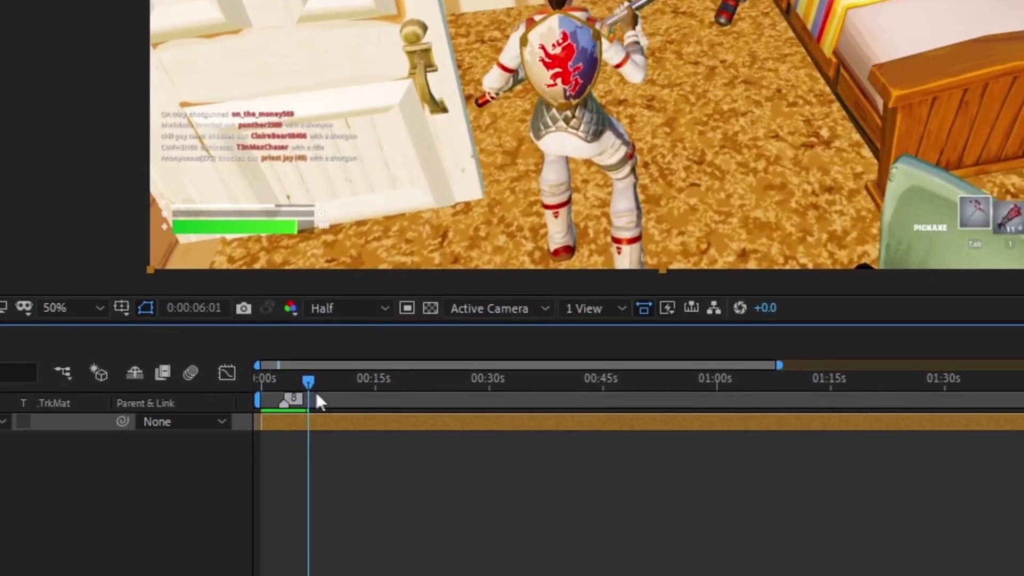
pyautogui.click(315, 393)
pyautogui.hotkey('shift', '7')
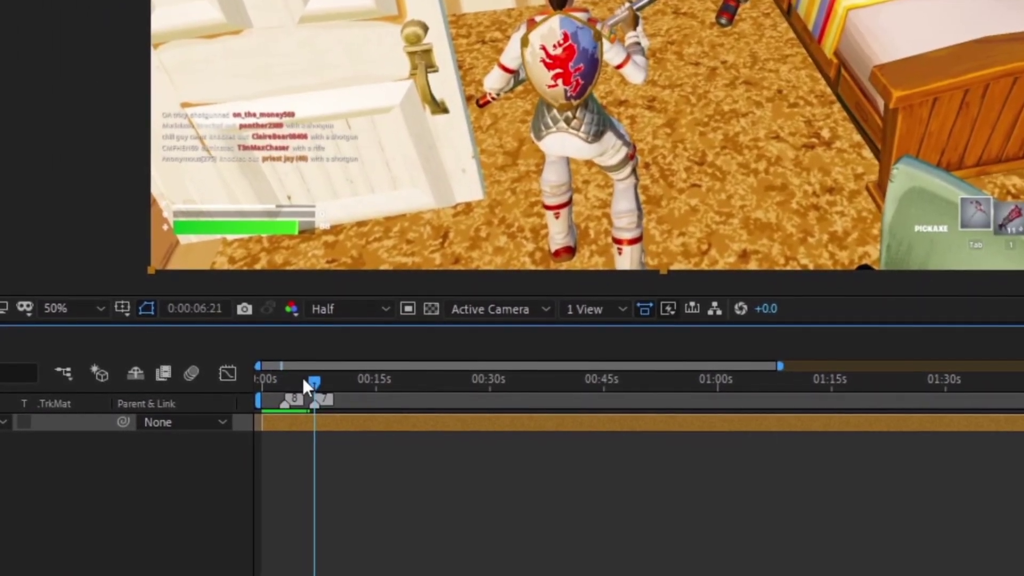
pyautogui.hotkey('shift', '6')
pyautogui.moveTo(345, 390); pyautogui.dragTo(405, 380)
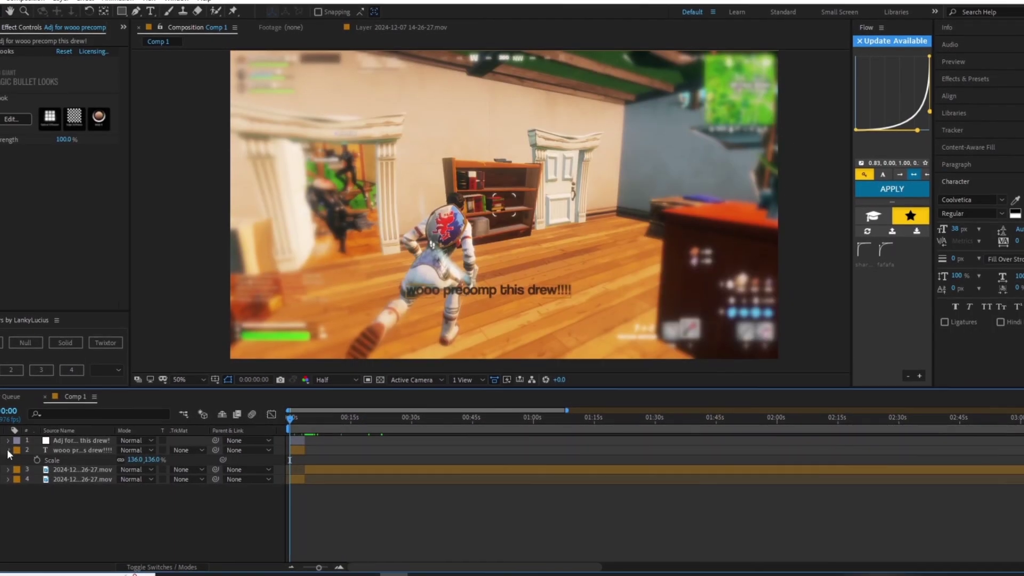
# Precompose the adjustment layer, the text layer and the lowest gameplay clip into a composition named Pre-comp 1.
pyautogui.keyDown('shift'); pyautogui.click(300, 468); pyautogui.keyUp('shift')
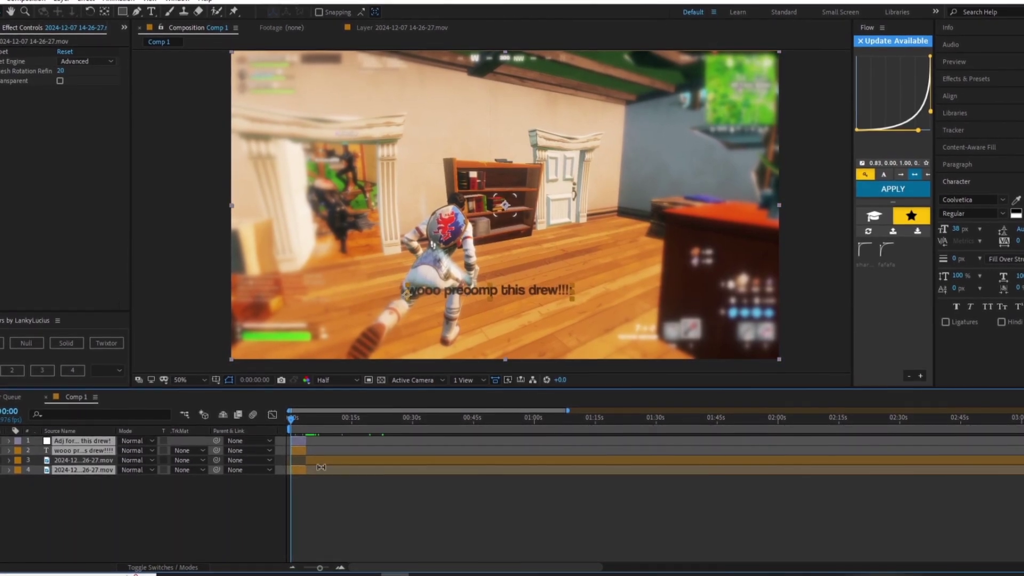
pyautogui.hotkey('ctrl', 'shift', 'c')
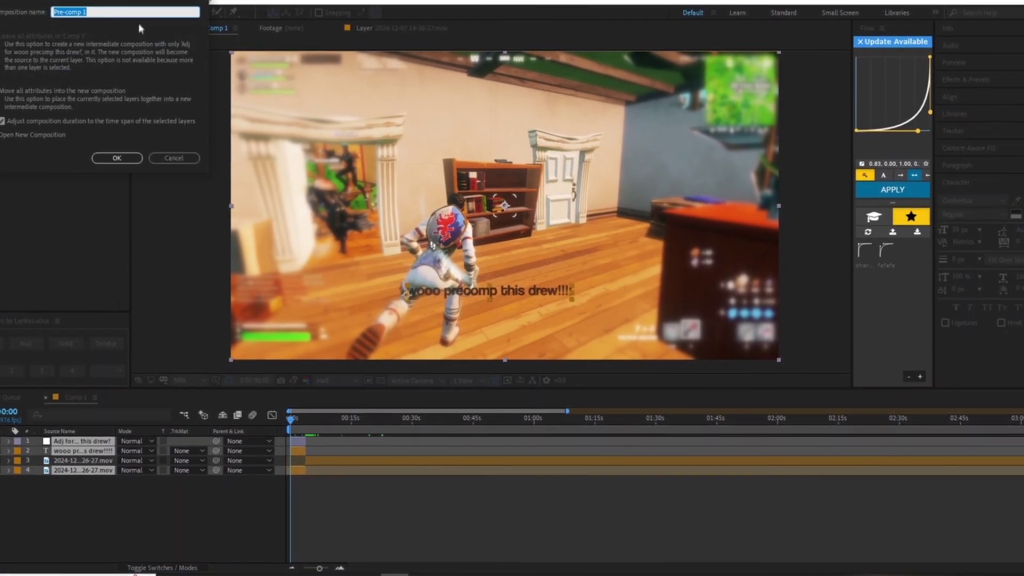
pyautogui.click(116, 158)
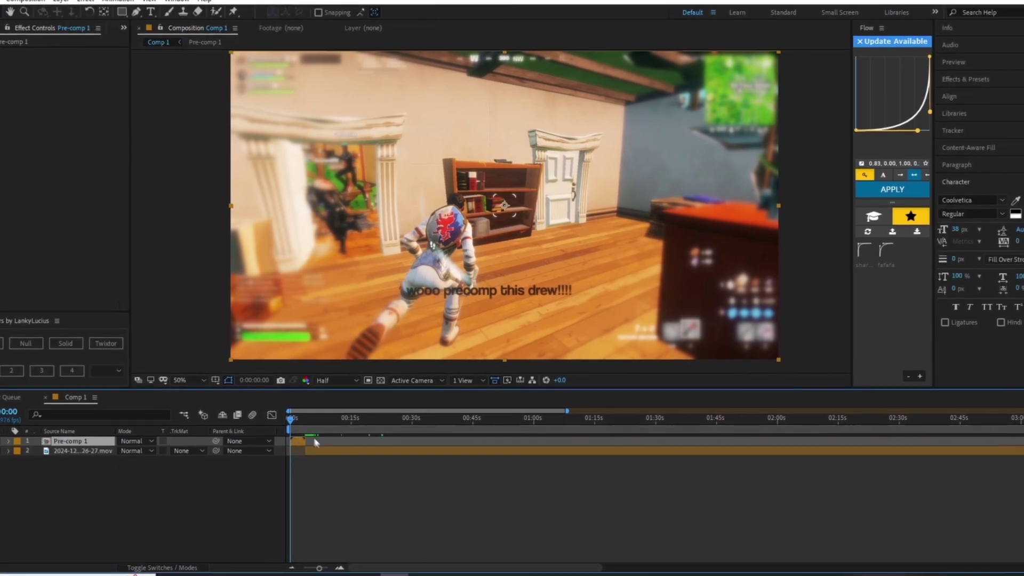
# Open Pre-comp 1 to inspect its layers, and switch between it and Comp 1 to compare them.
pyautogui.moveTo(289, 424); pyautogui.dragTo(407, 418)
pyautogui.doubleClick(297, 441)
pyautogui.click(83, 451)
pyautogui.click(83, 440)
pyautogui.click(75, 397)
pyautogui.moveTo(297, 424); pyautogui.dragTo(342, 427)
pyautogui.click(146, 397)
pyautogui.click(76, 396)
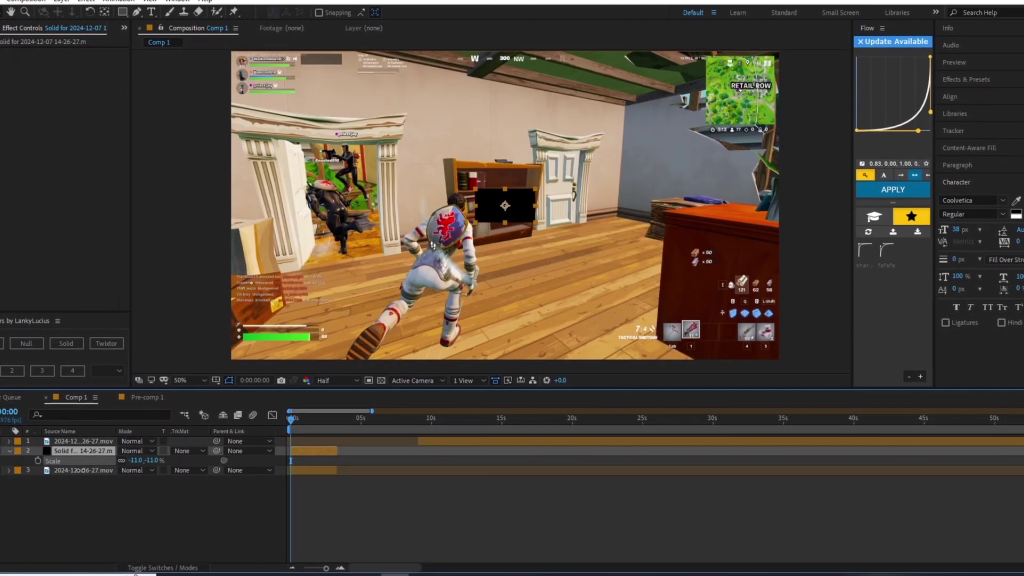
# Duplicate the small black solid several times, placing copies to the right of the original and further down the frame.
pyautogui.moveTo(94, 470); pyautogui.dragTo(96, 470)
pyautogui.hotkey('ctrl', 'd')
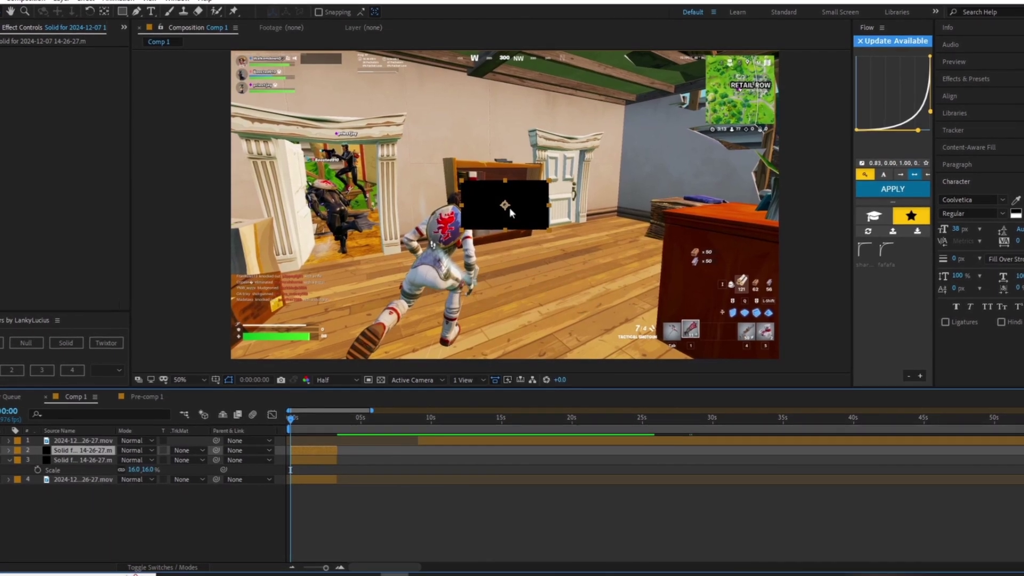
pyautogui.moveTo(510, 207); pyautogui.dragTo(549, 213)
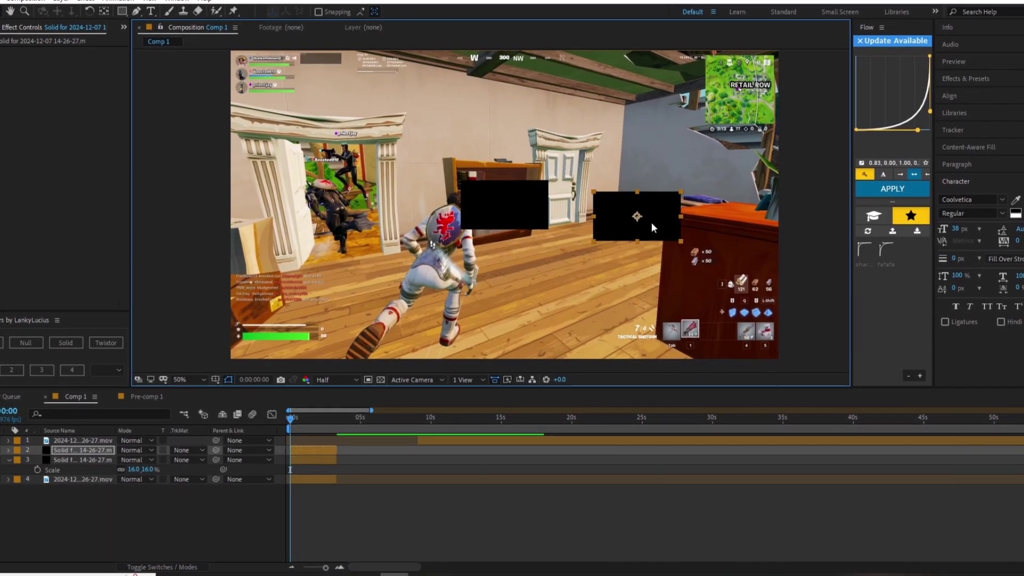
pyautogui.hotkey('ctrl', 'd')
pyautogui.moveTo(629, 230); pyautogui.dragTo(677, 280)
pyautogui.hotkey('ctrl', 'd')
pyautogui.hotkey('ctrl', 'd')
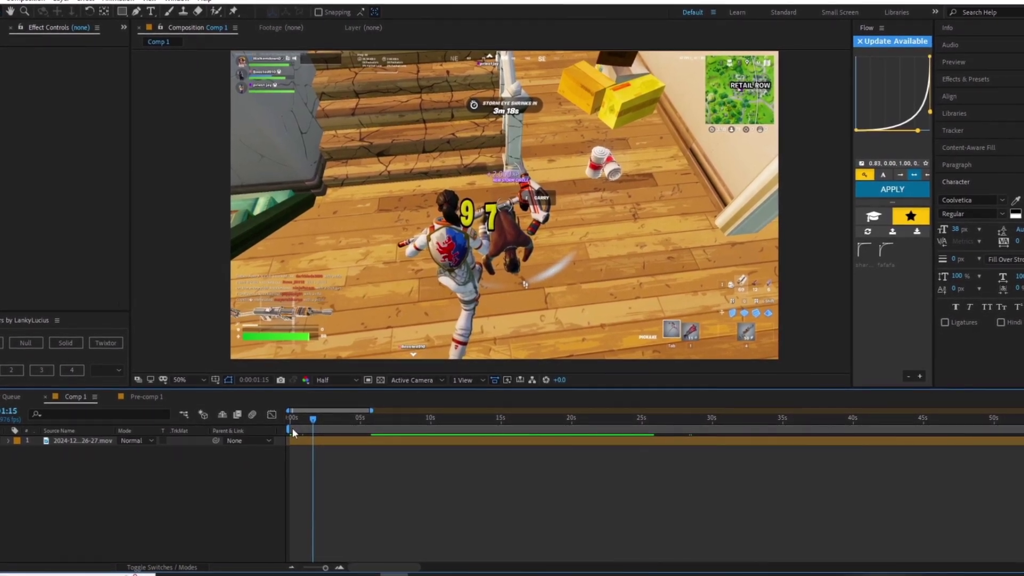
# Split the gameplay clip at 0:00:01:15 and at further points along the timeline.
pyautogui.click(317, 444)
pyautogui.hotkey('ctrl', 'shift', 'd')
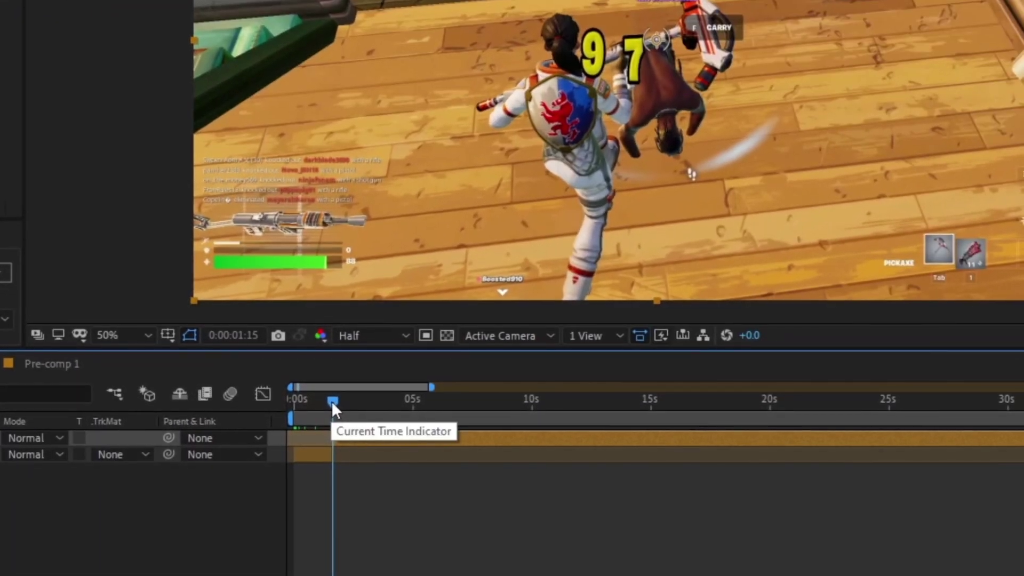
pyautogui.moveTo(332, 401); pyautogui.dragTo(385, 399)
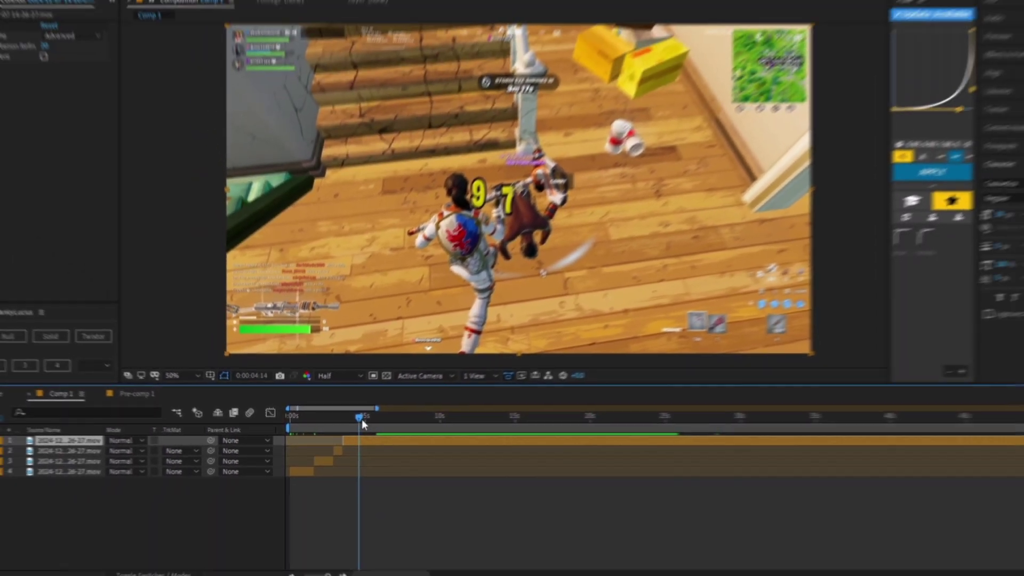
pyautogui.moveTo(361, 419); pyautogui.dragTo(367, 421)
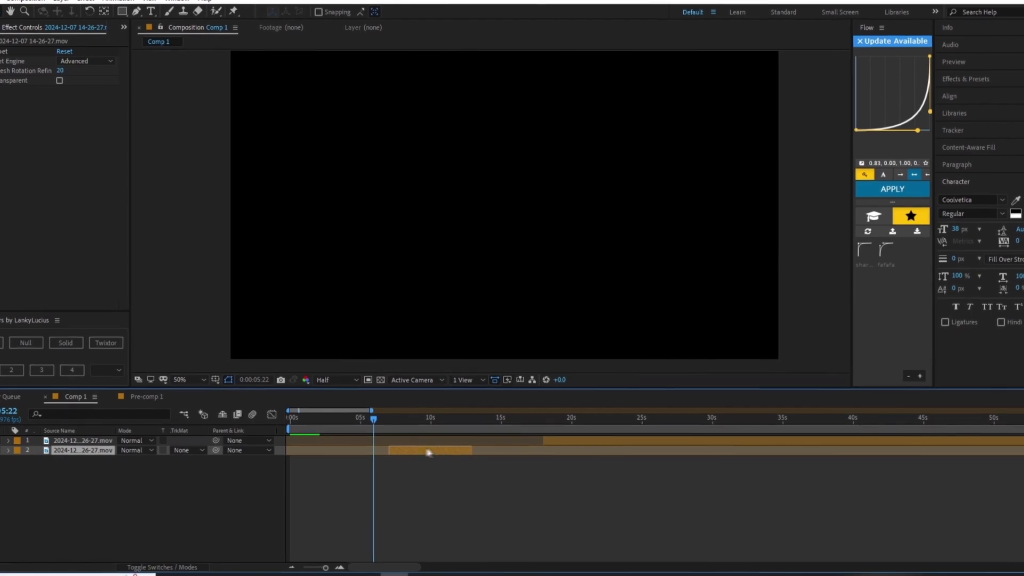
# Jump the current time back and forth between the in and out points of the short clip on layer 2.
pyautogui.press('i')
pyautogui.press('o')
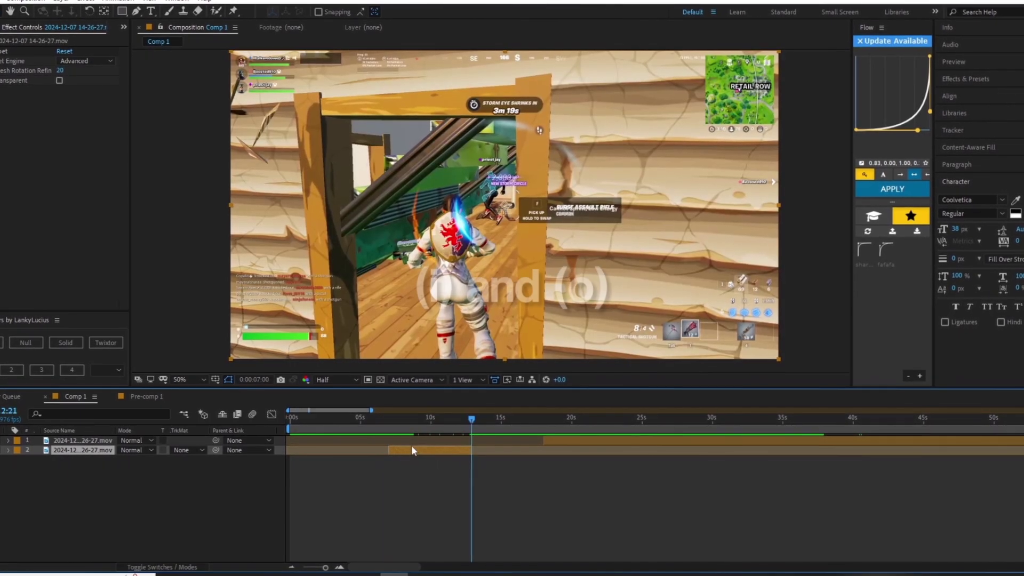
pyautogui.press('i')
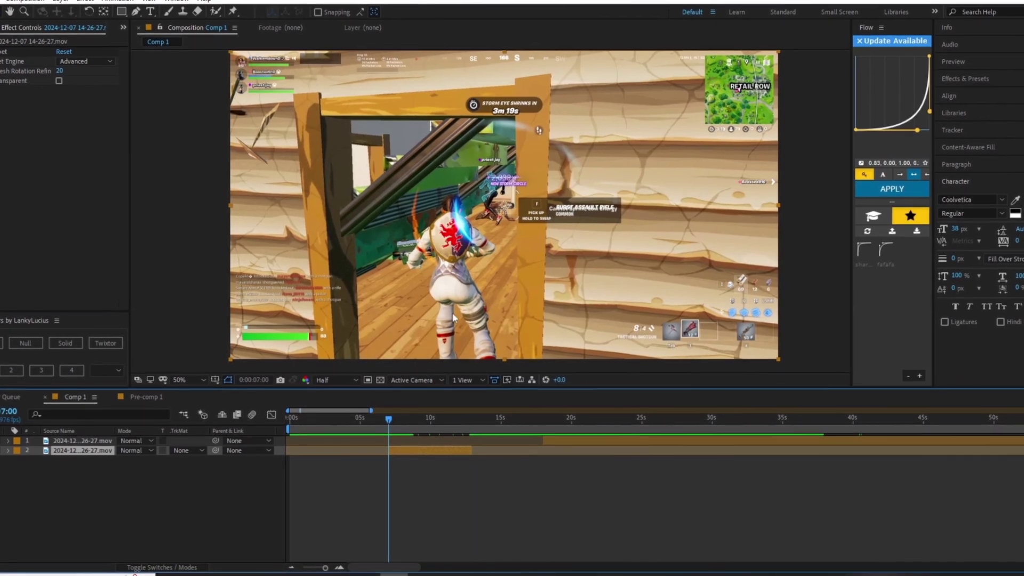
pyautogui.press('o')
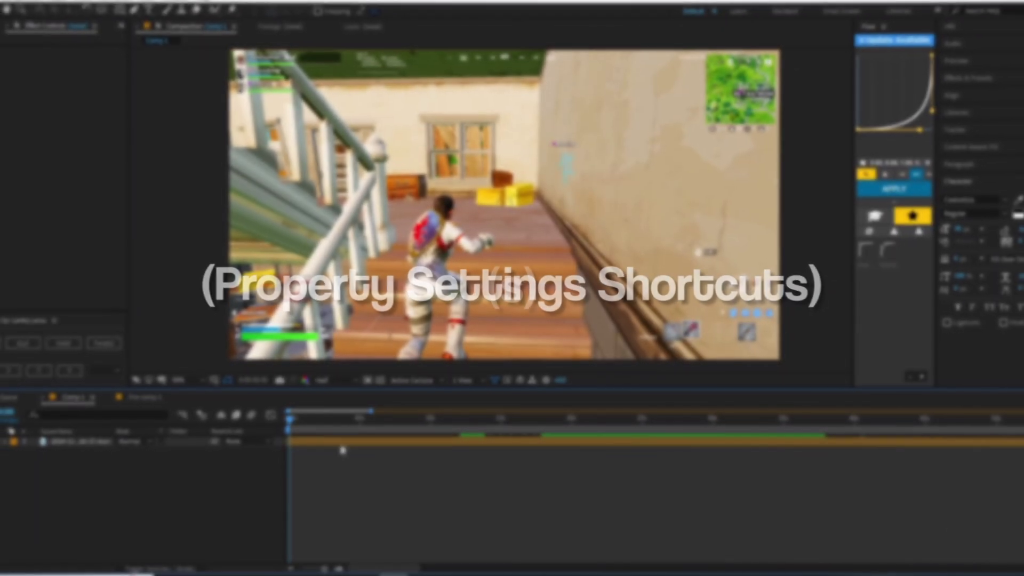
# Reveal the gameplay clip's Scale property and try rescaling the clip, and display its Position and Rotation properties.
pyautogui.press('s')
pyautogui.moveTo(199, 456); pyautogui.dragTo(105, 491)
pyautogui.press('p')
pyautogui.press('r')
# Reveal the gameplay clip's Anchor Point property, try shifting it horizontally, and undo the shift.
pyautogui.press('a')
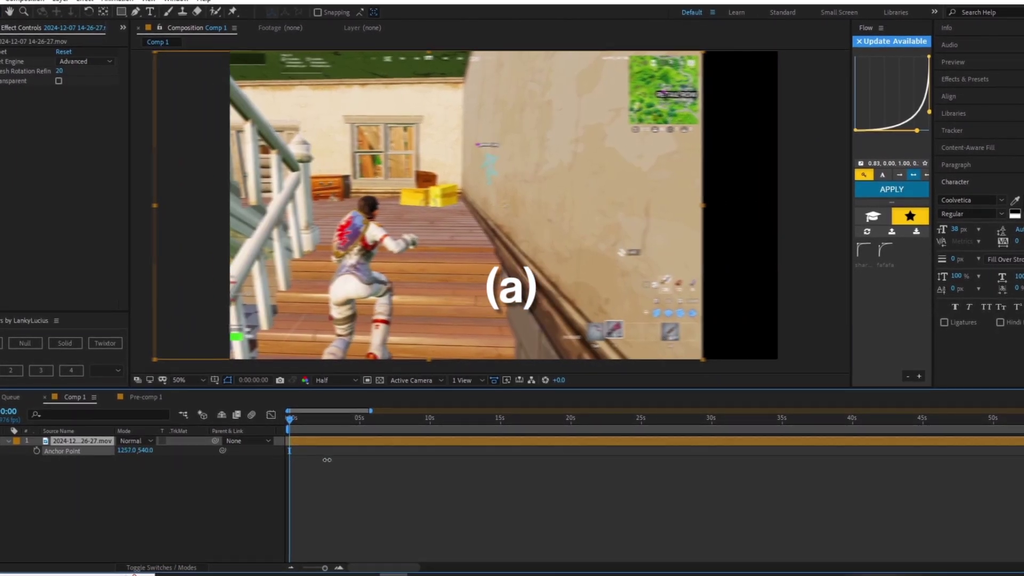
pyautogui.moveTo(327, 460); pyautogui.dragTo(40, 453)
pyautogui.hotkey('ctrl', 'z')
# Reveal the gameplay clip's Opacity property and lower it to 34%.
pyautogui.press('t')
pyautogui.moveTo(126, 451); pyautogui.dragTo(98, 451)
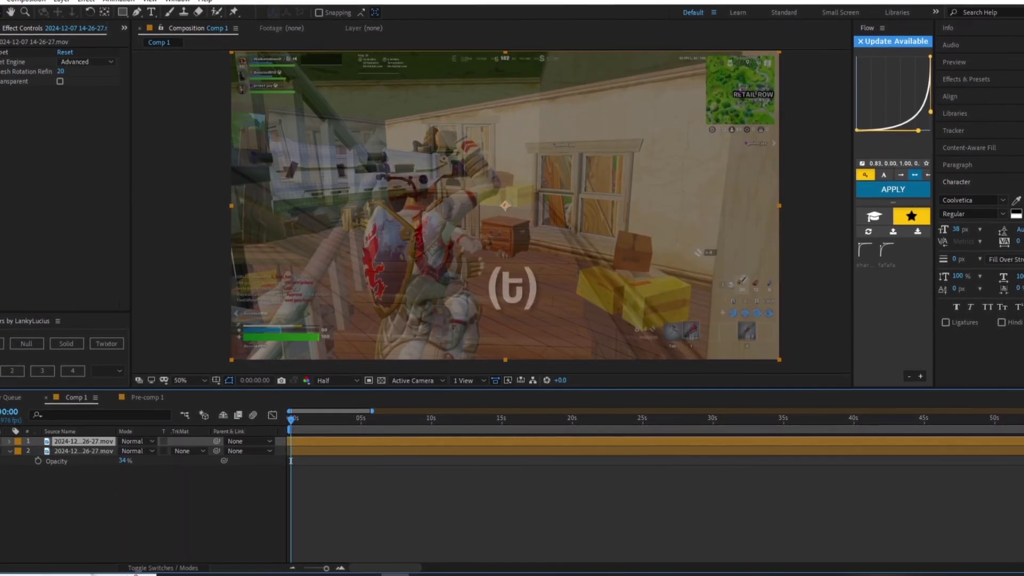